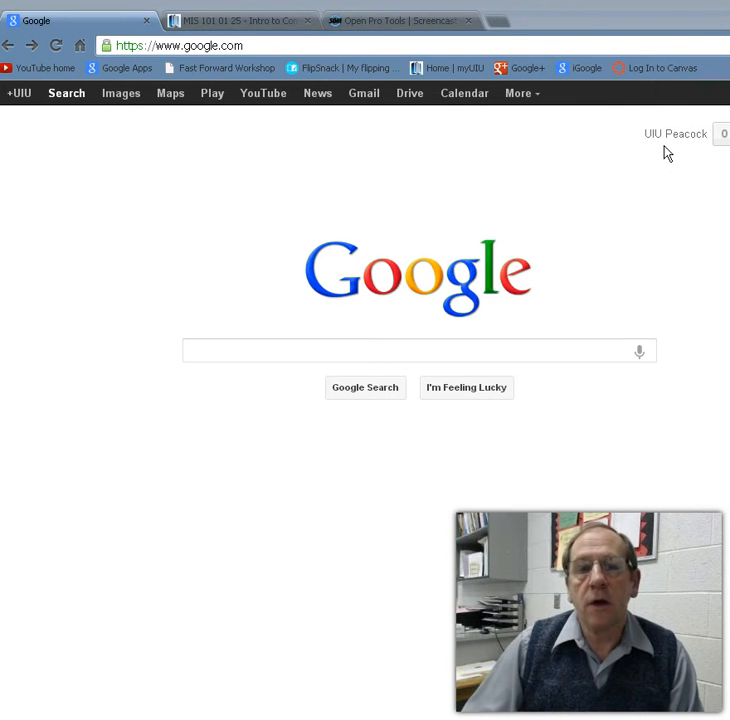
# Step: Go to Google Drive and create a new blank form from the CREATE menu
pyautogui.click(407, 99)
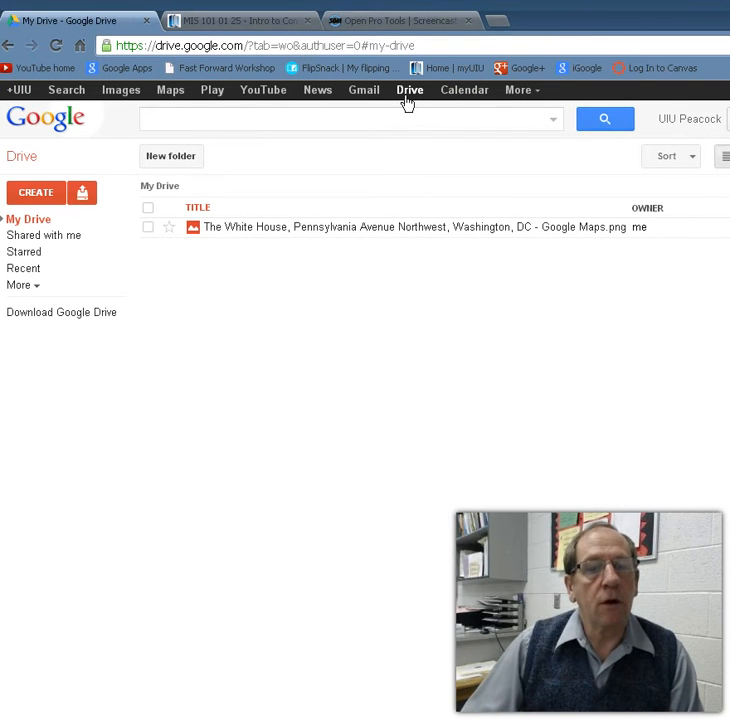
pyautogui.moveTo(528, 29); pyautogui.dragTo(565, 24)
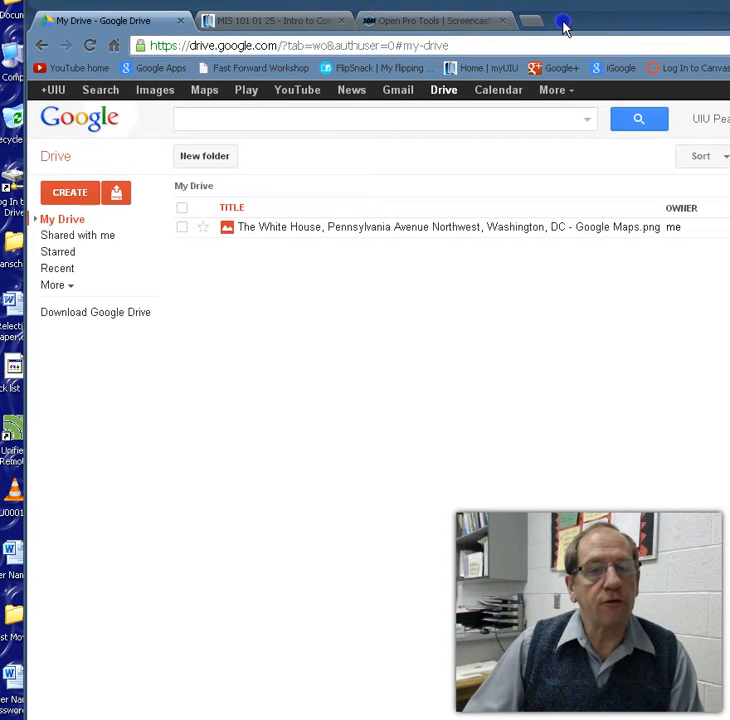
pyautogui.click(73, 196)
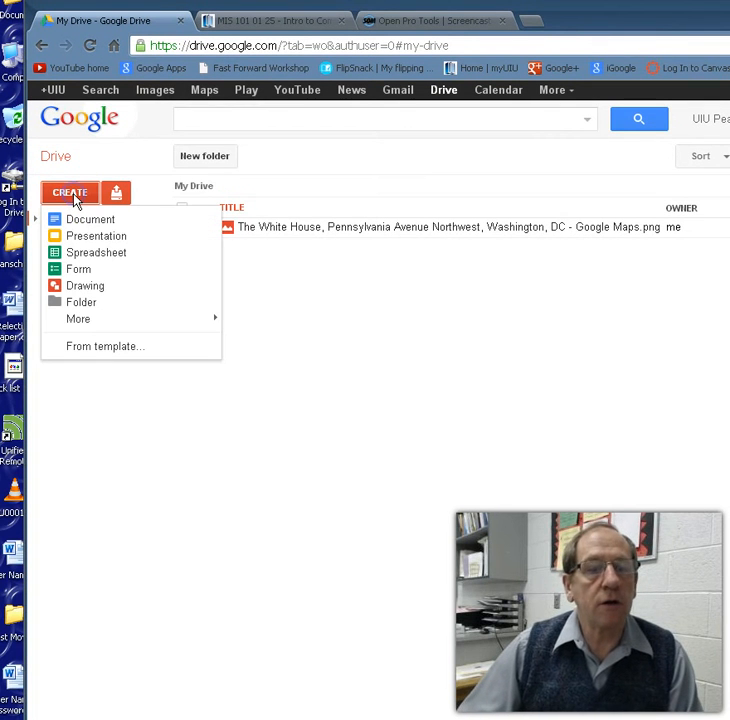
pyautogui.click(80, 271)
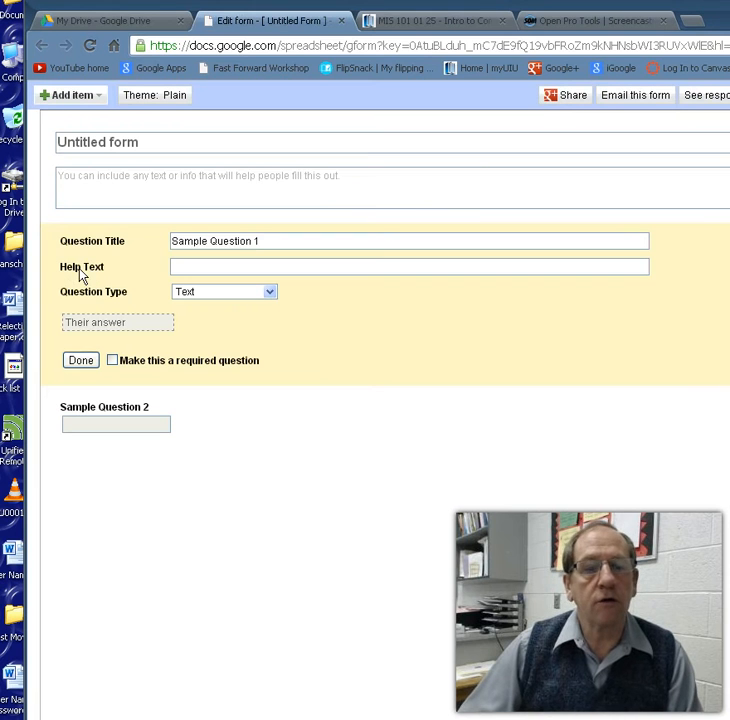
# Step: Preview and apply the Blueprints theme to the untitled form
pyautogui.click(176, 97)
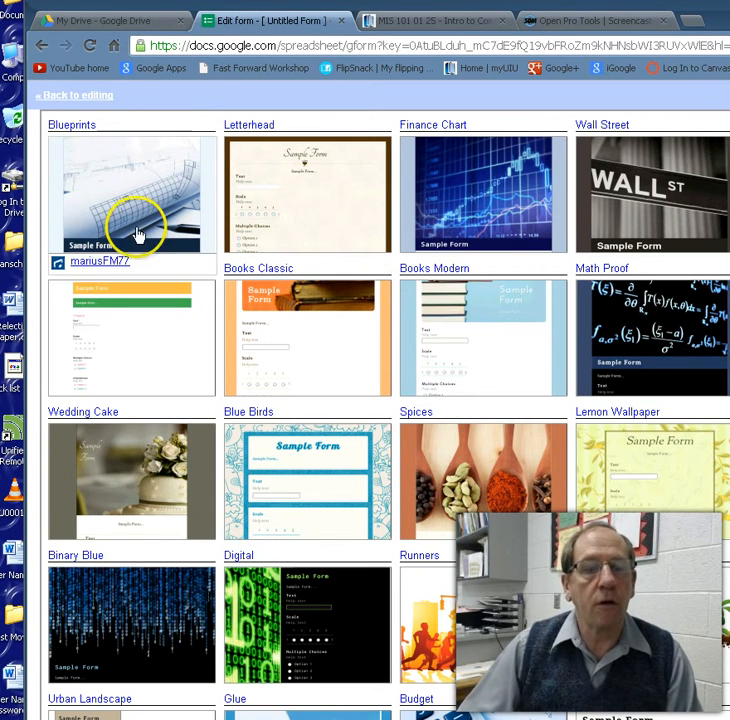
pyautogui.click(123, 199)
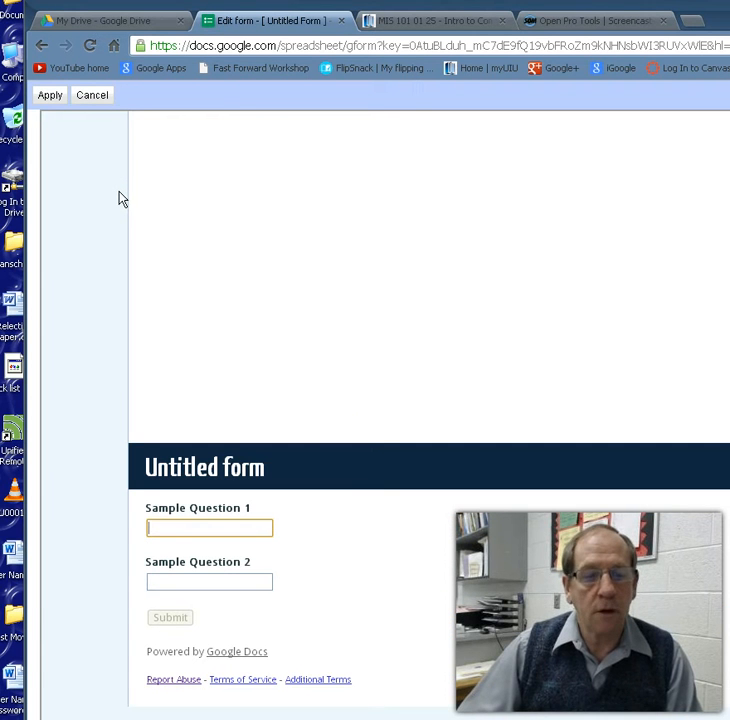
pyautogui.click(49, 96)
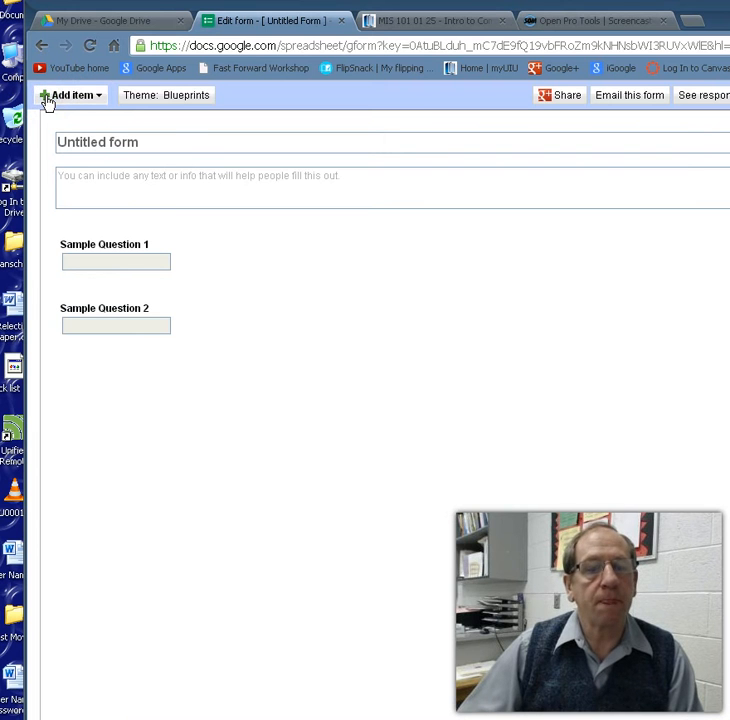
pyautogui.click(155, 143)
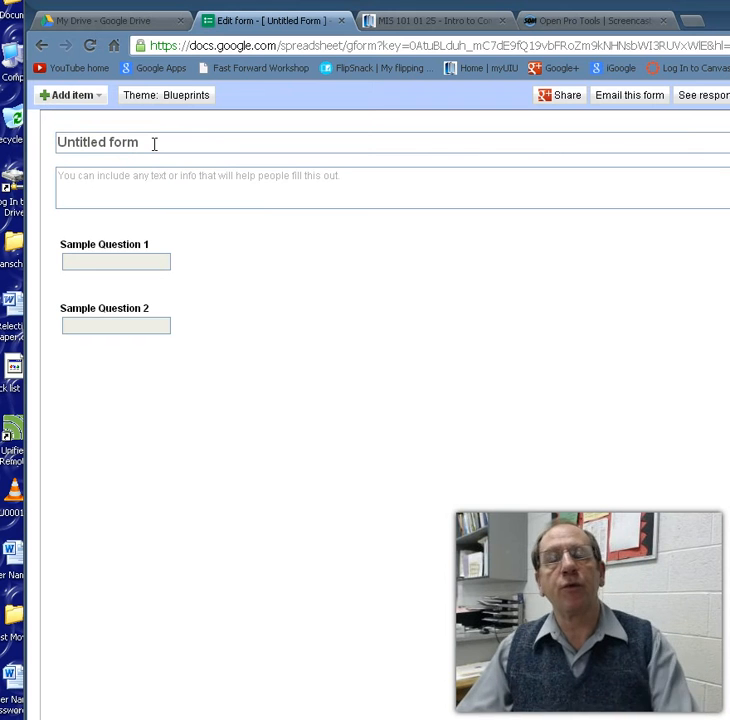
# Step: Replace the 'Untitled form' title with 'Test Practice'
pyautogui.moveTo(150, 143); pyautogui.dragTo(52, 141)
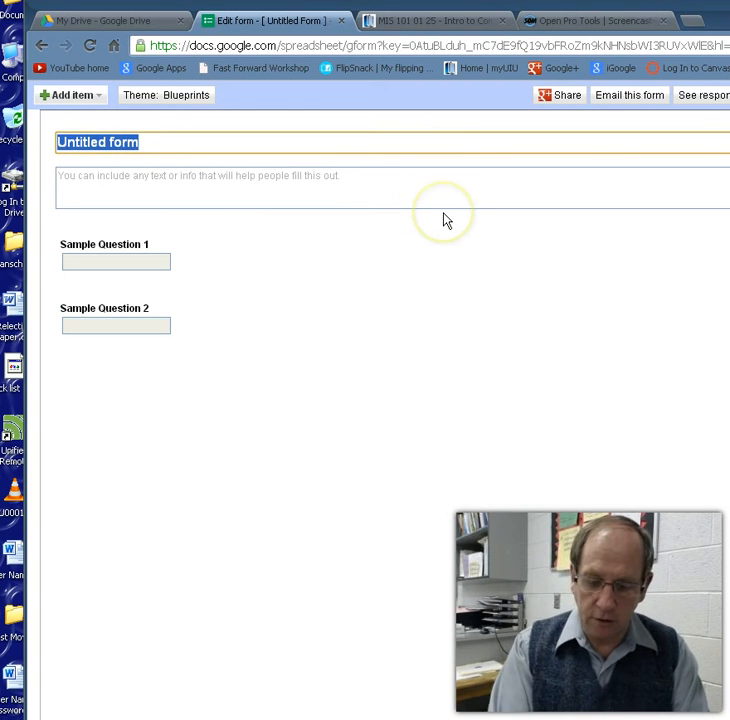
pyautogui.write('Test Prac')
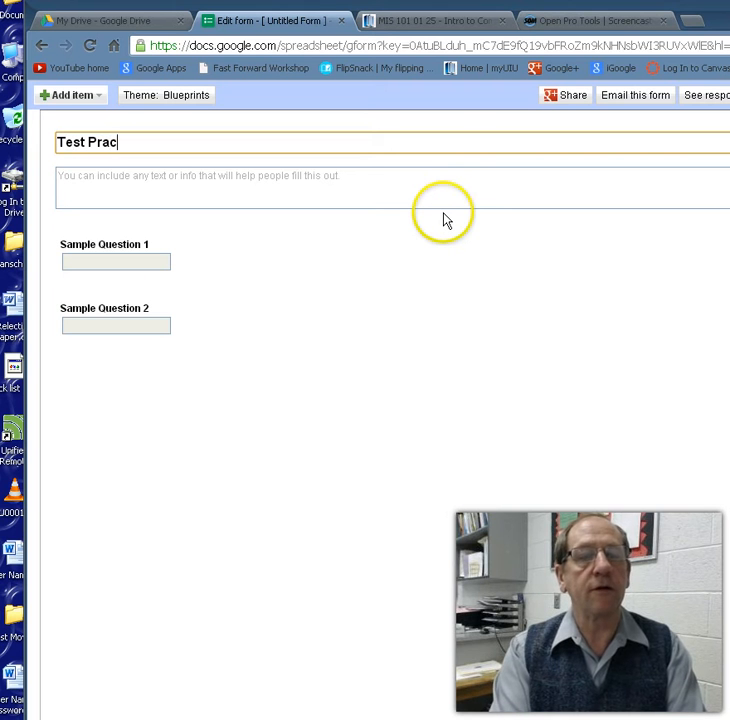
pyautogui.write('tice')
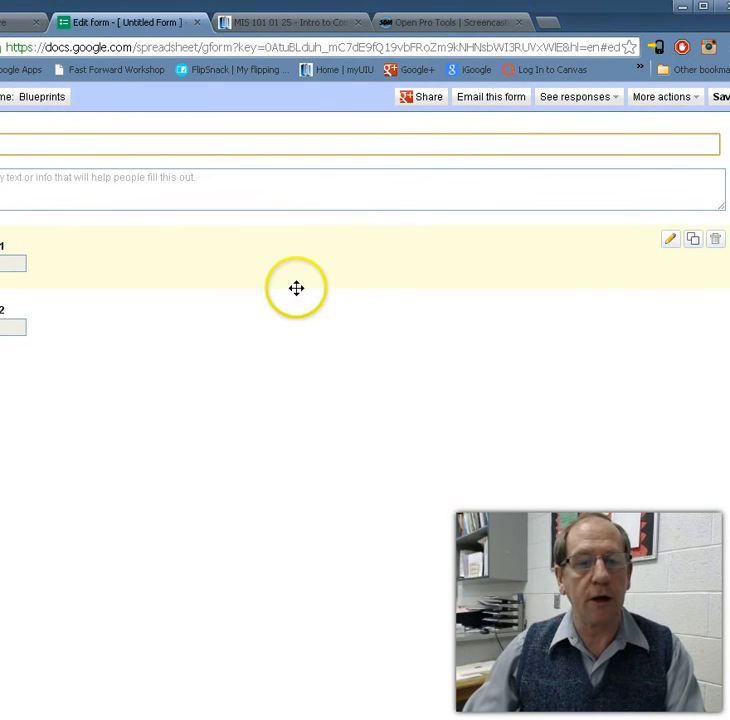
# Step: Delete Sample Question 1 and Sample Question 2 from the form
pyautogui.click(716, 243)
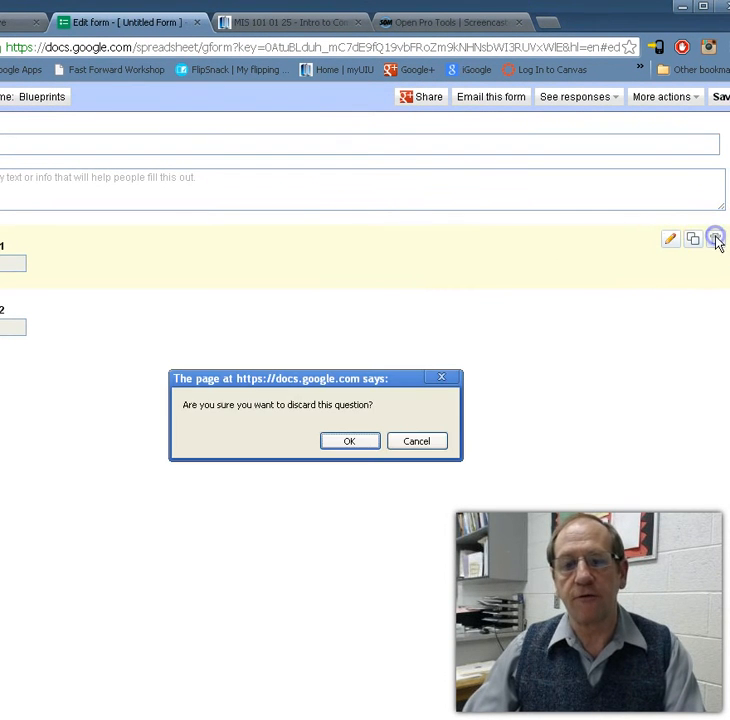
pyautogui.click(354, 440)
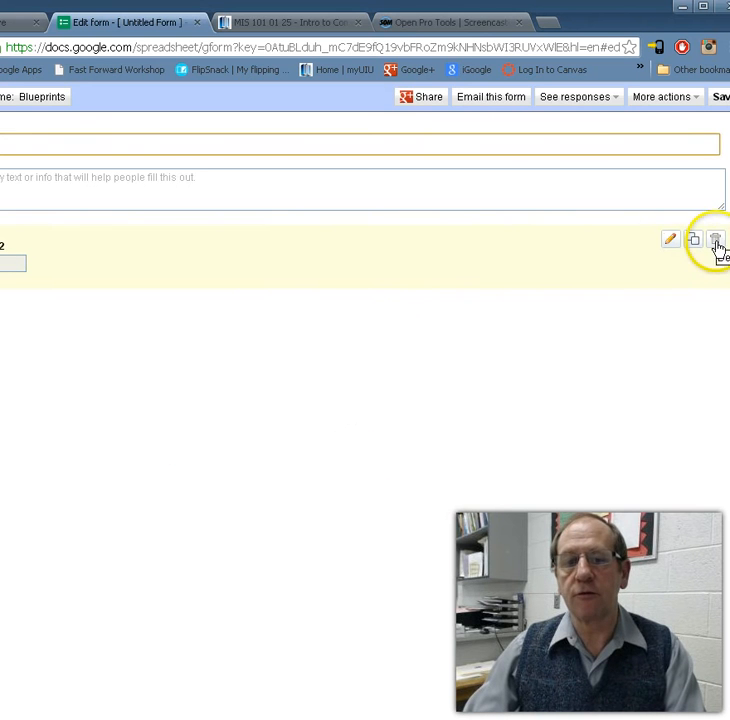
pyautogui.click(716, 243)
pyautogui.click(345, 441)
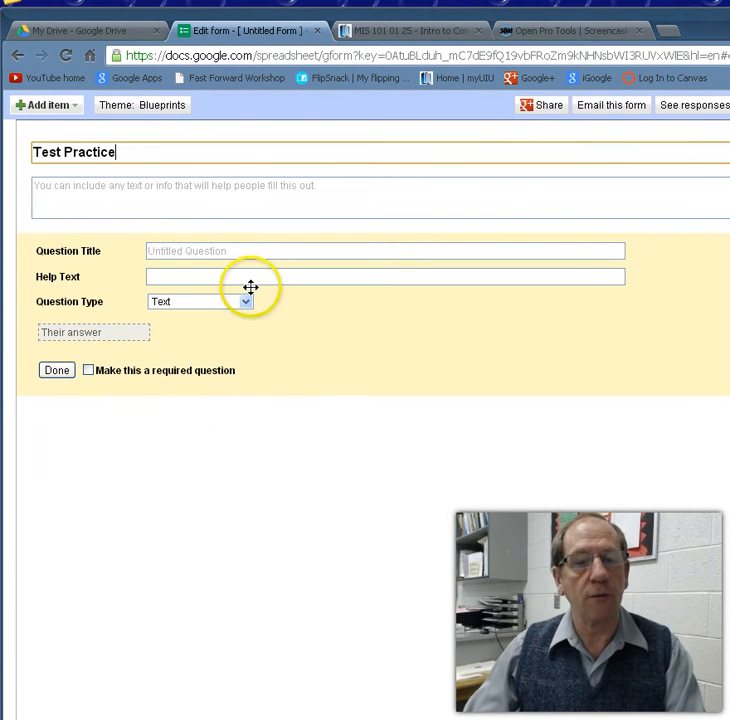
# Step: Add the required text question 'What is Your Name'
pyautogui.click(251, 250)
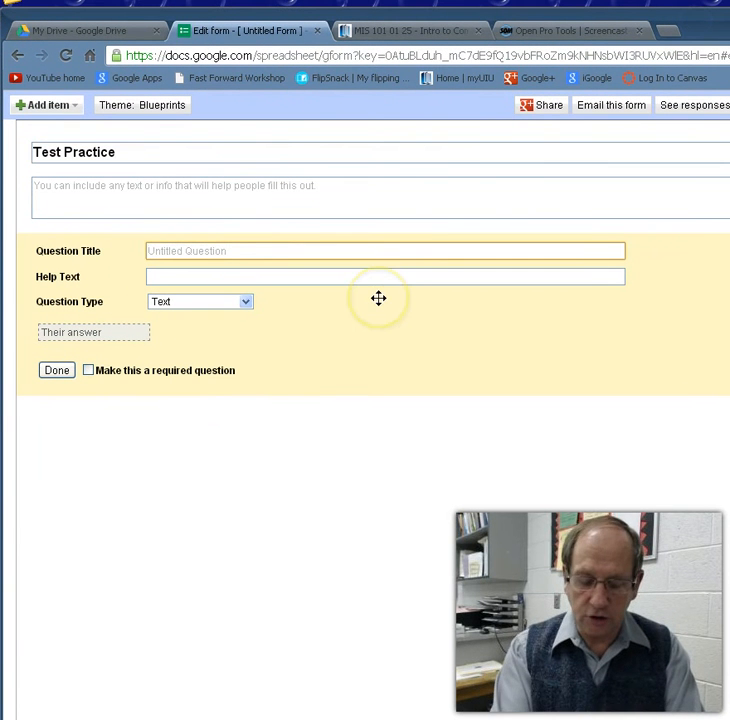
pyautogui.write('What is Your Name')
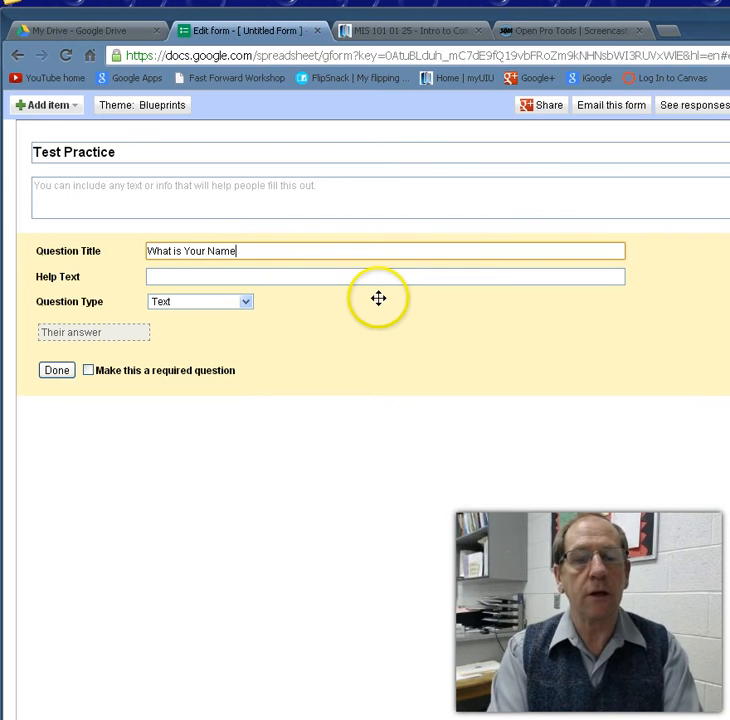
pyautogui.click(88, 371)
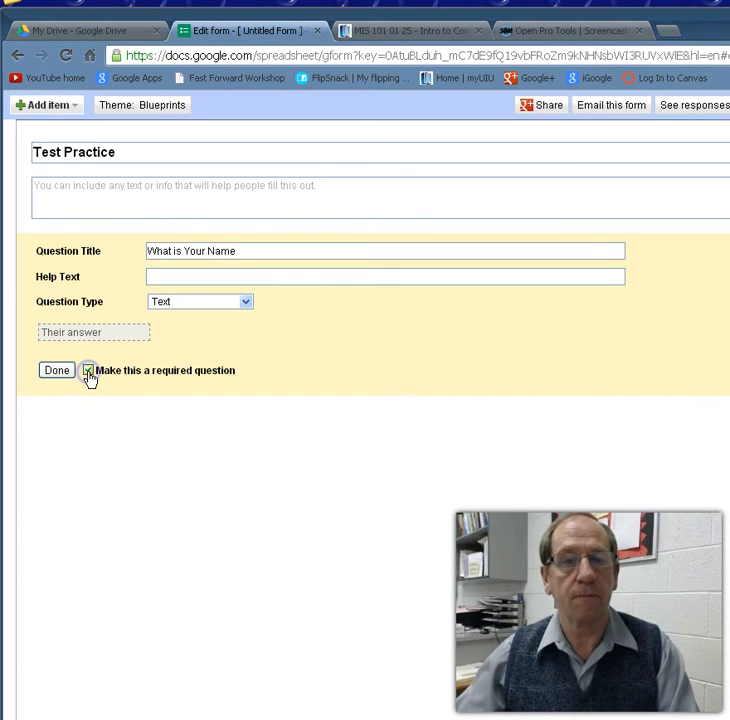
pyautogui.click(57, 370)
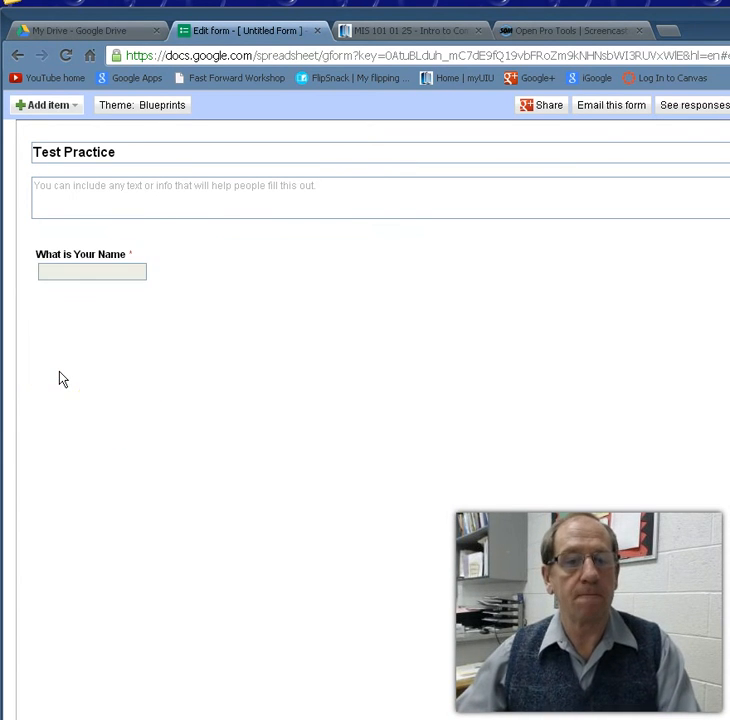
# Step: Add a multiple-choice item titled 'How many Stars on the Flag'
pyautogui.click(48, 107)
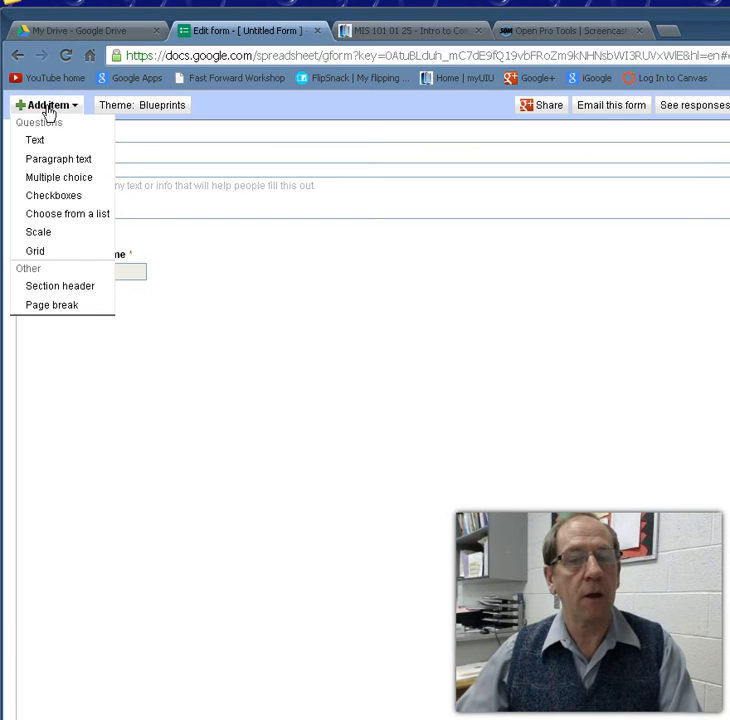
pyautogui.click(50, 182)
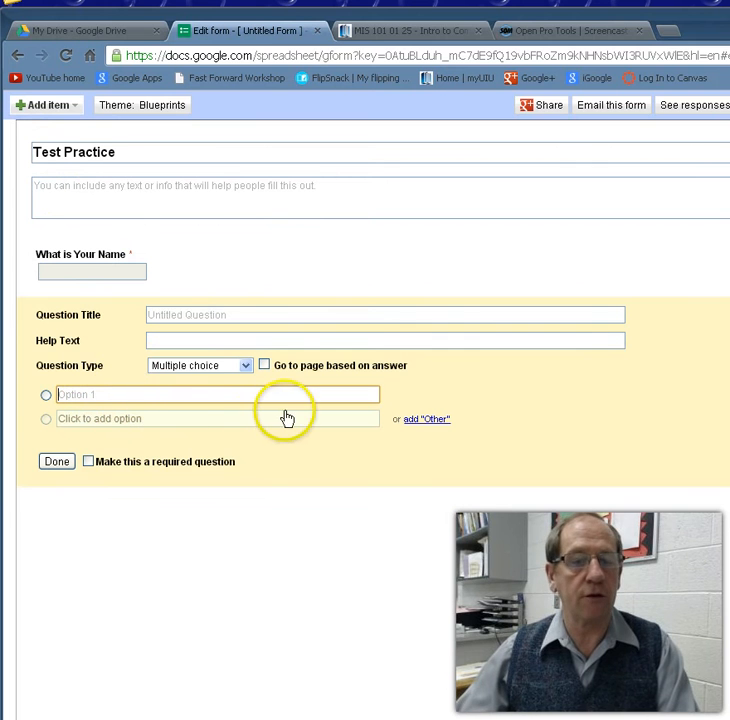
pyautogui.click(182, 314)
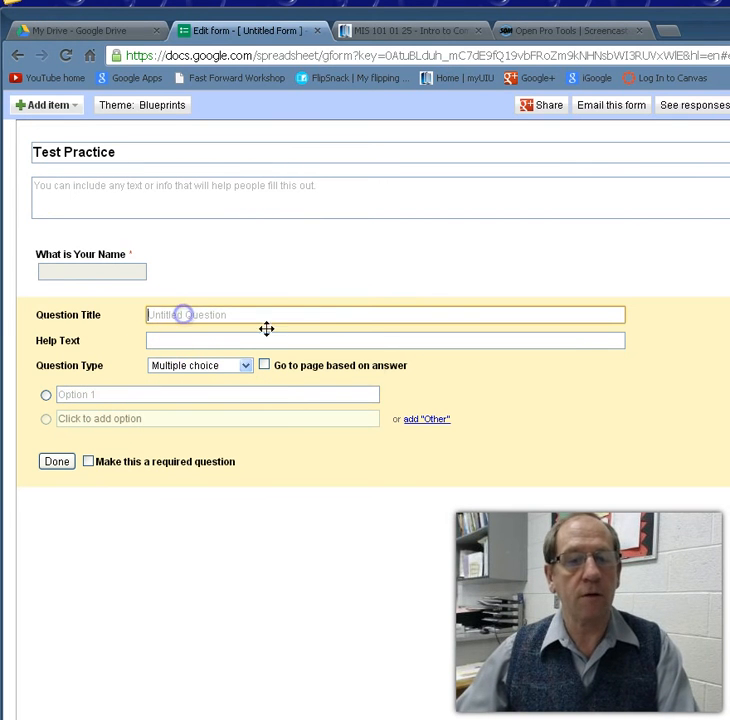
pyautogui.write('How many Stars on the Flag')
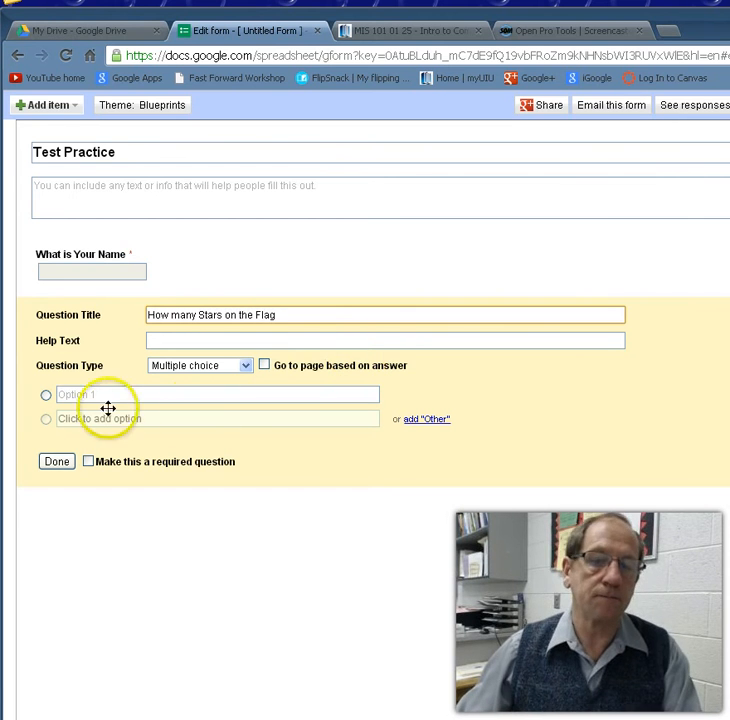
# Step: Enter answer choices 50, 45 and 30 and finish the stars question
pyautogui.click(74, 395)
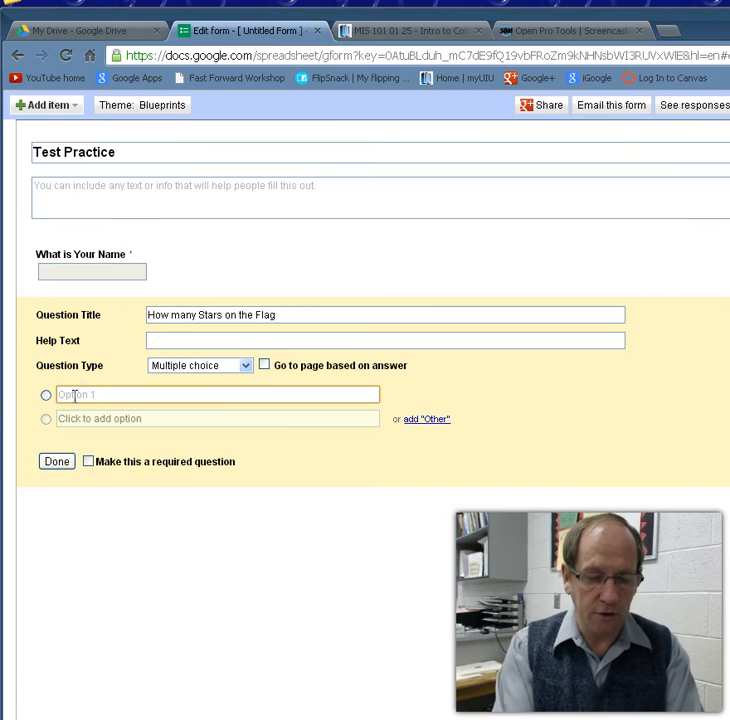
pyautogui.write('50')
pyautogui.click(66, 420)
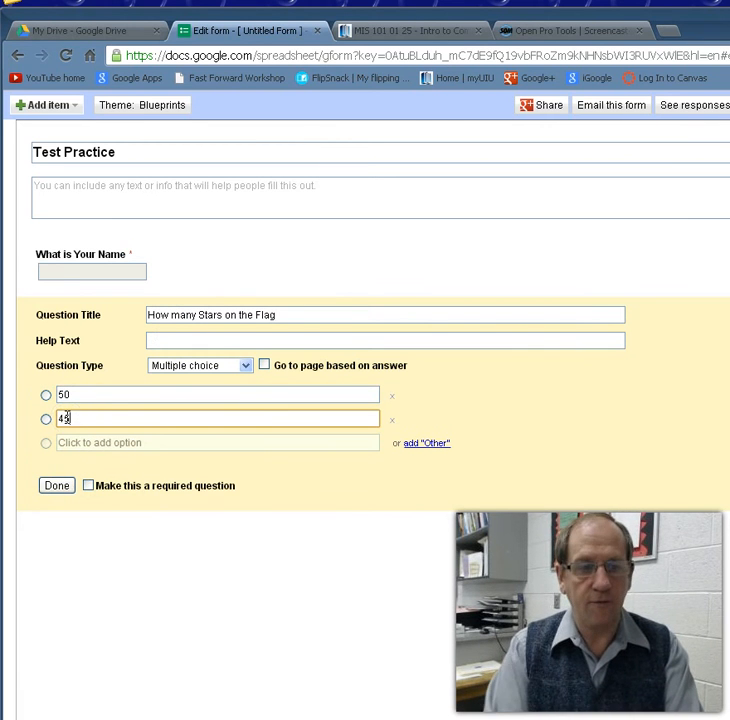
pyautogui.click(85, 443)
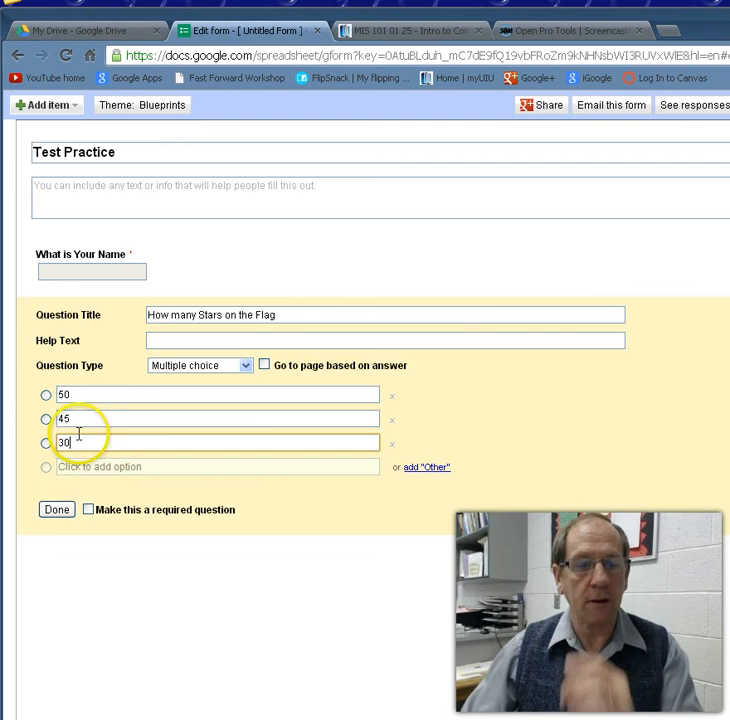
pyautogui.click(62, 514)
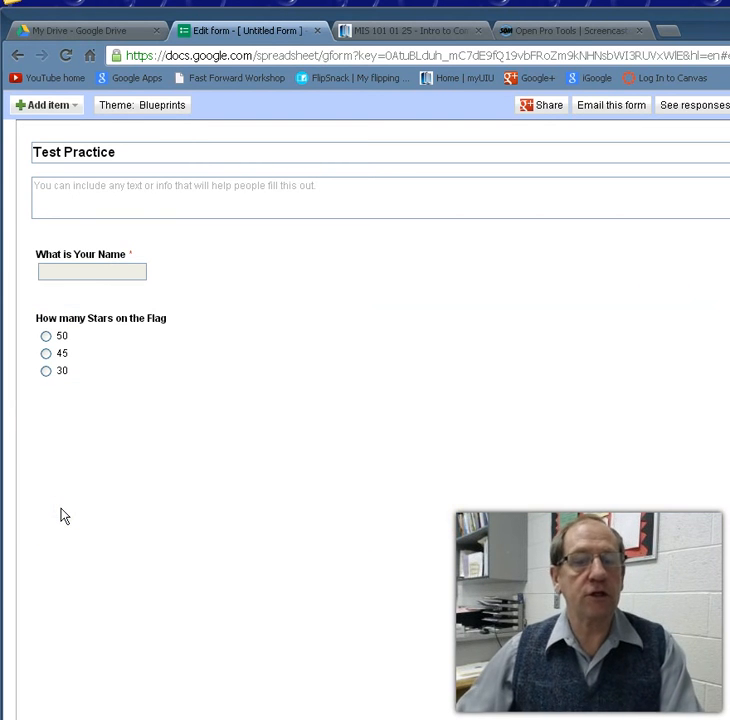
pyautogui.click(65, 106)
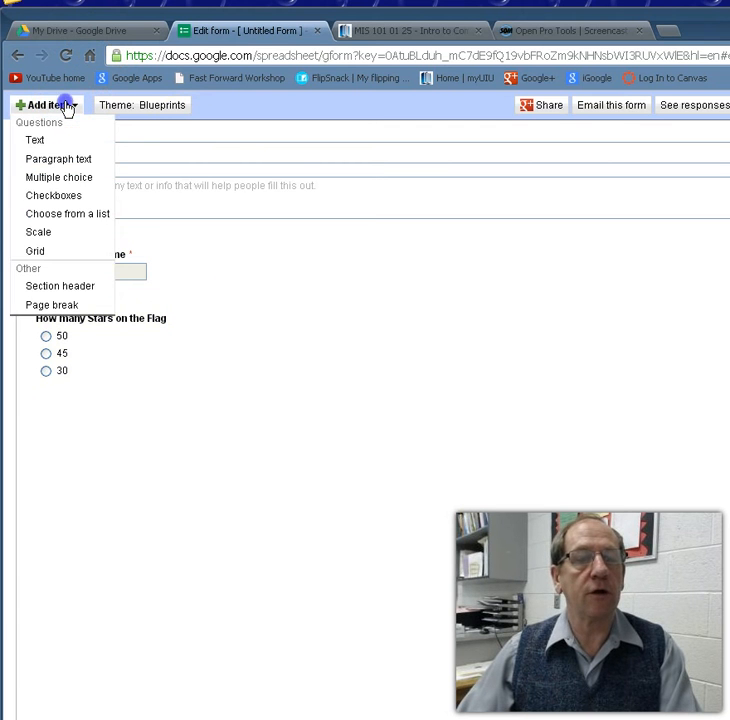
# Step: Add a multiple-choice question titled 'How was the 1st President of the USA'
pyautogui.click(93, 175)
pyautogui.click(239, 414)
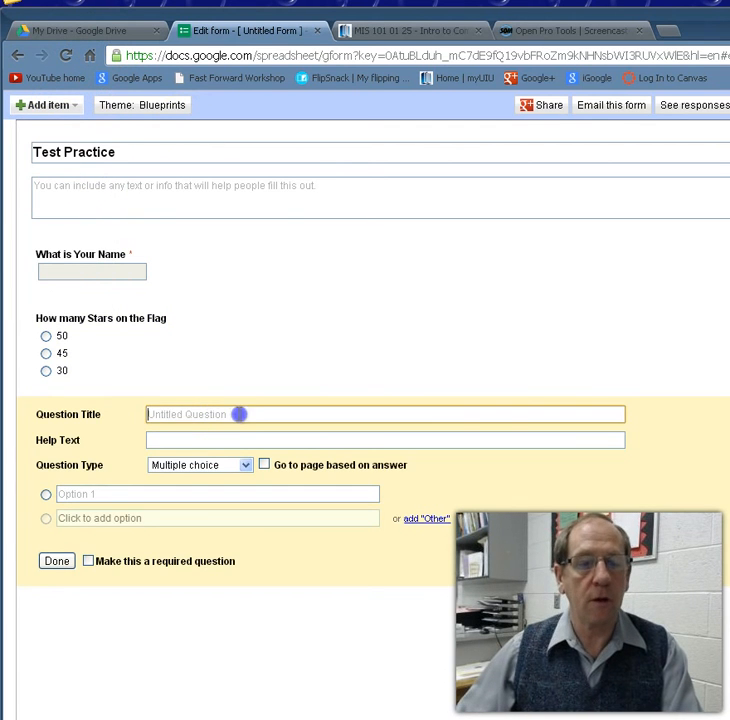
pyautogui.write('H')
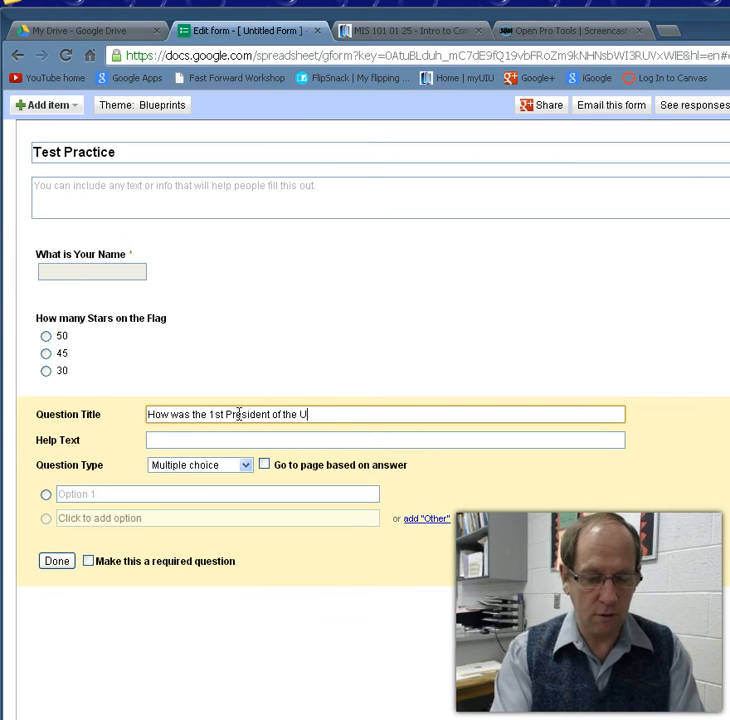
# Step: Enter choices Lincoln, Nixon, Washington and None of the above, then finish the question
pyautogui.click(79, 493)
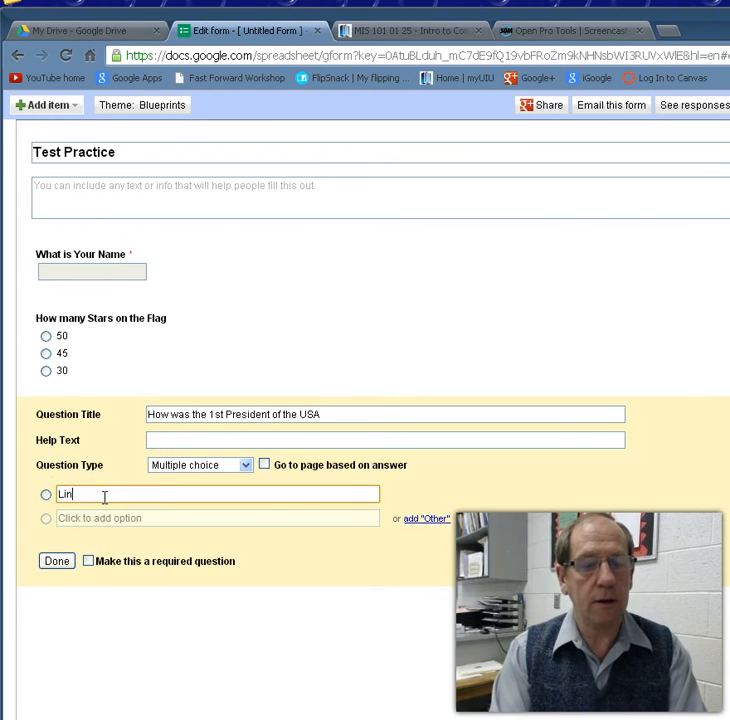
pyautogui.click(130, 518)
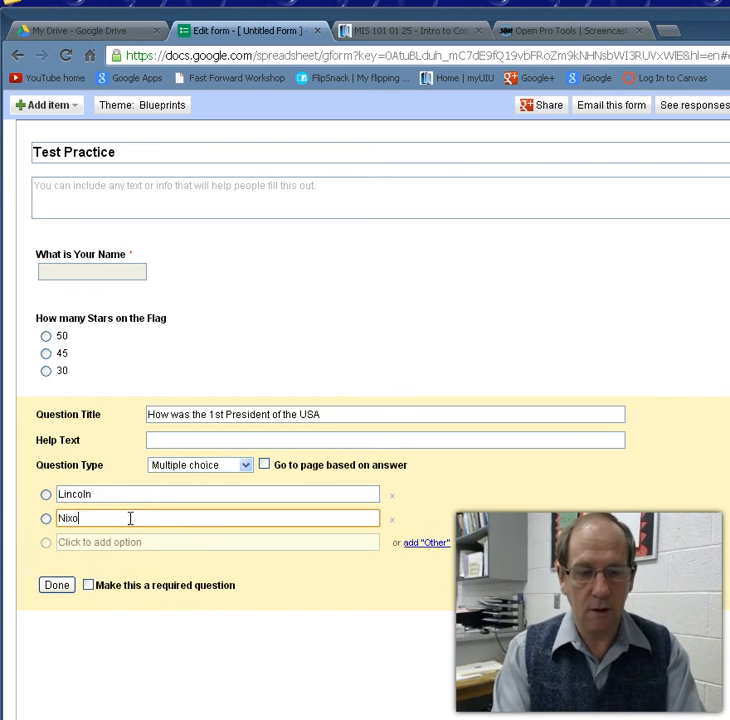
pyautogui.click(138, 542)
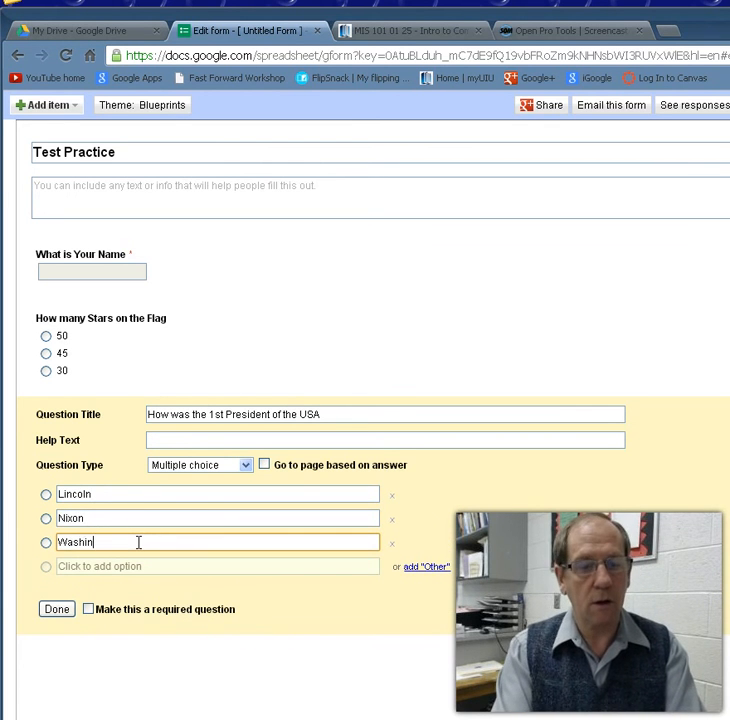
pyautogui.click(147, 566)
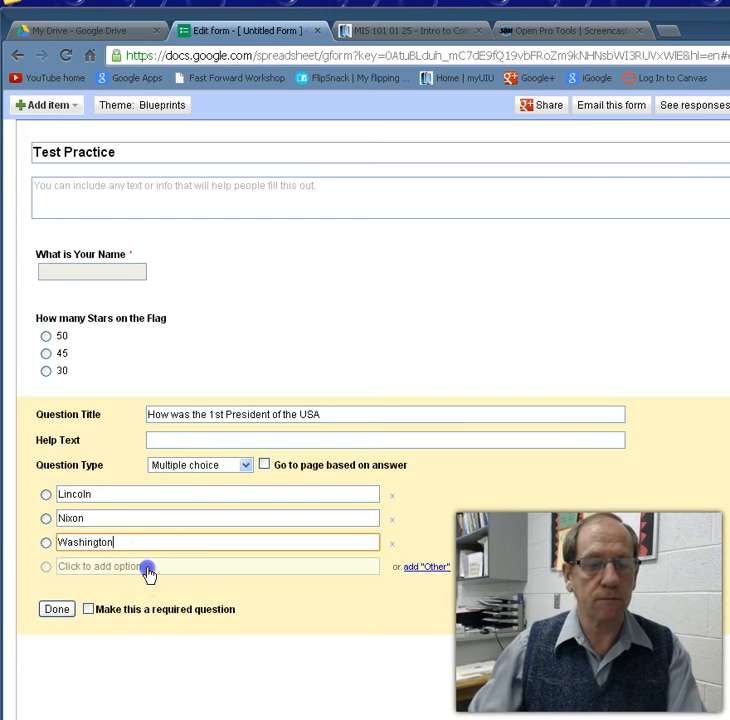
pyautogui.write('None of the above')
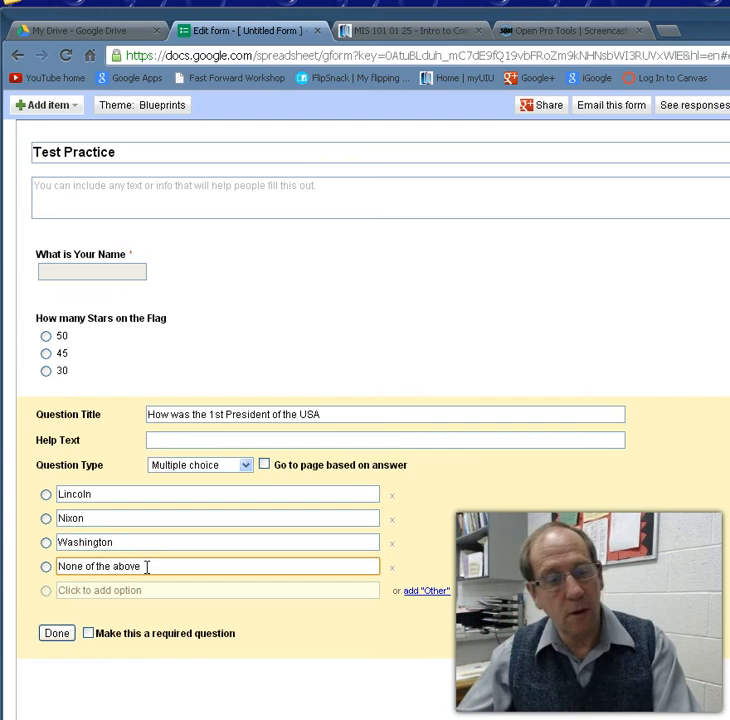
pyautogui.click(47, 633)
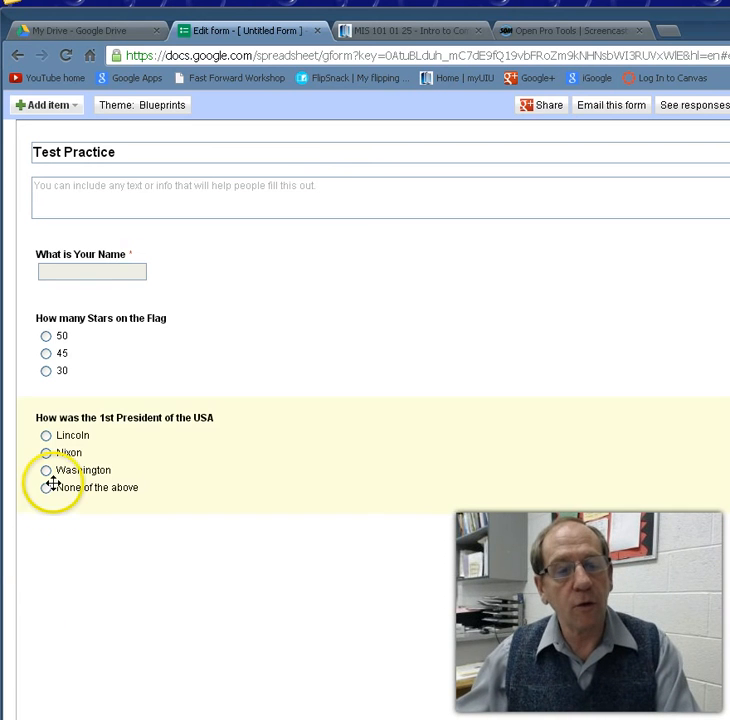
# Step: Email the Test Practice form, embedded in the message, to your own address
pyautogui.click(605, 108)
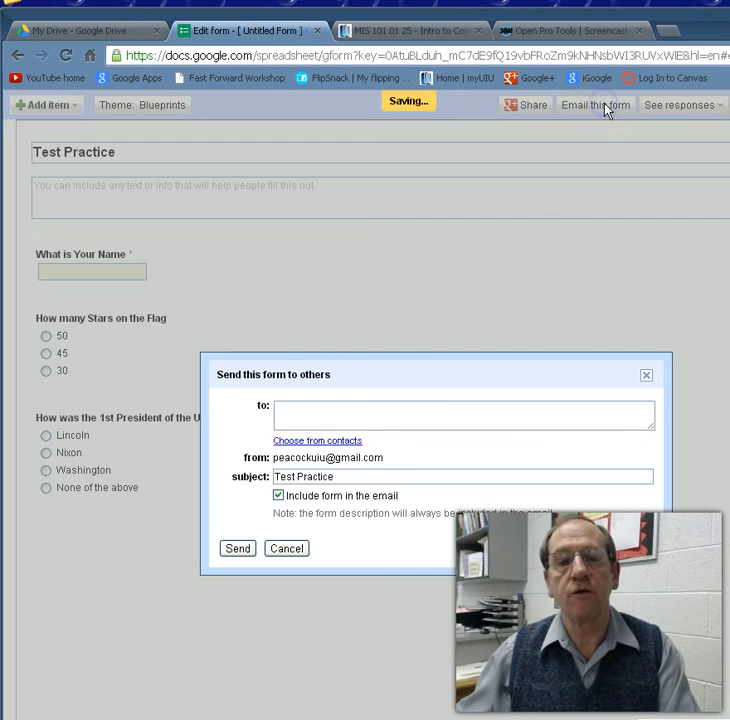
pyautogui.click(298, 411)
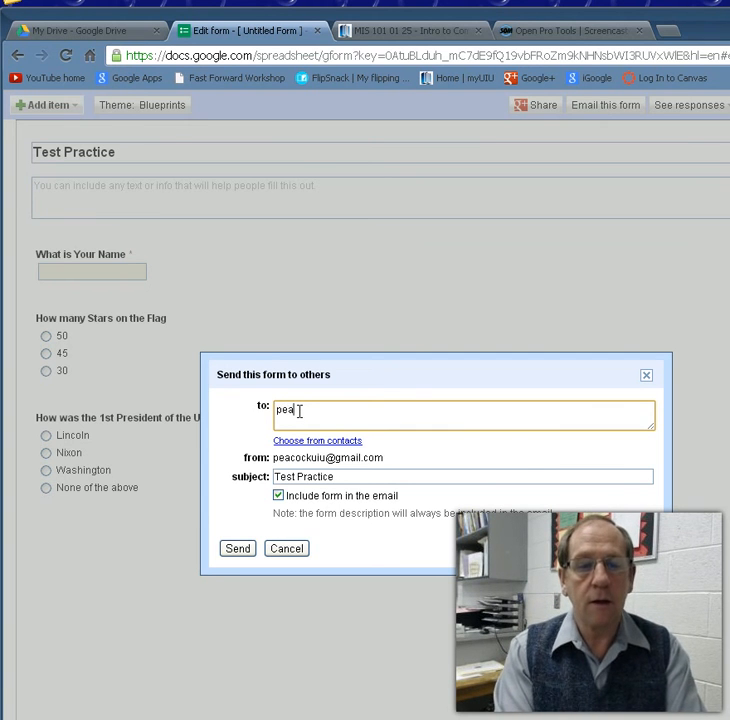
pyautogui.click(381, 417)
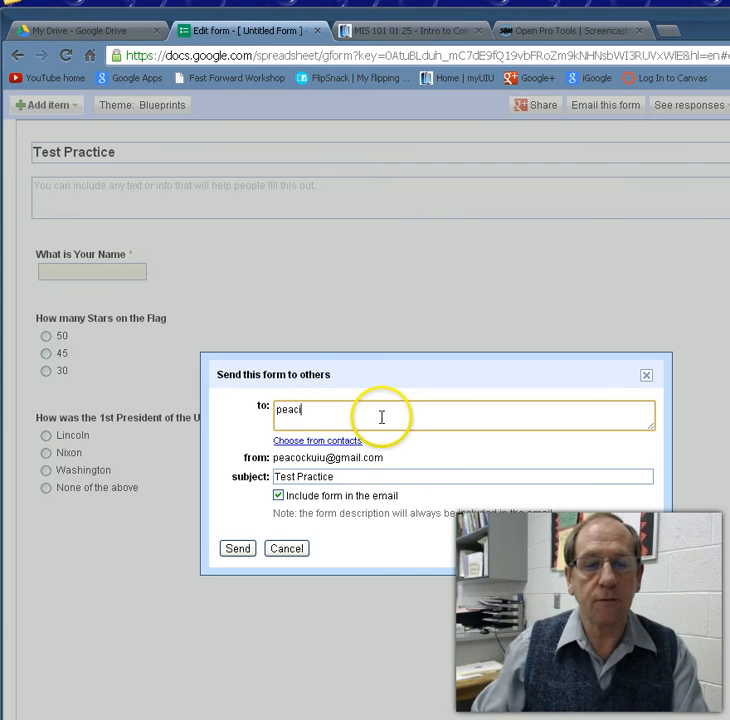
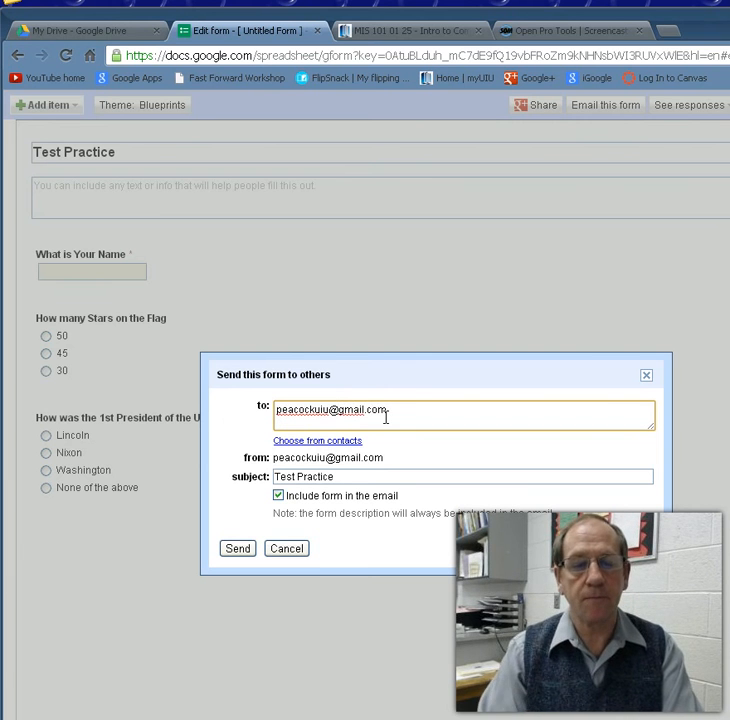
pyautogui.click(238, 549)
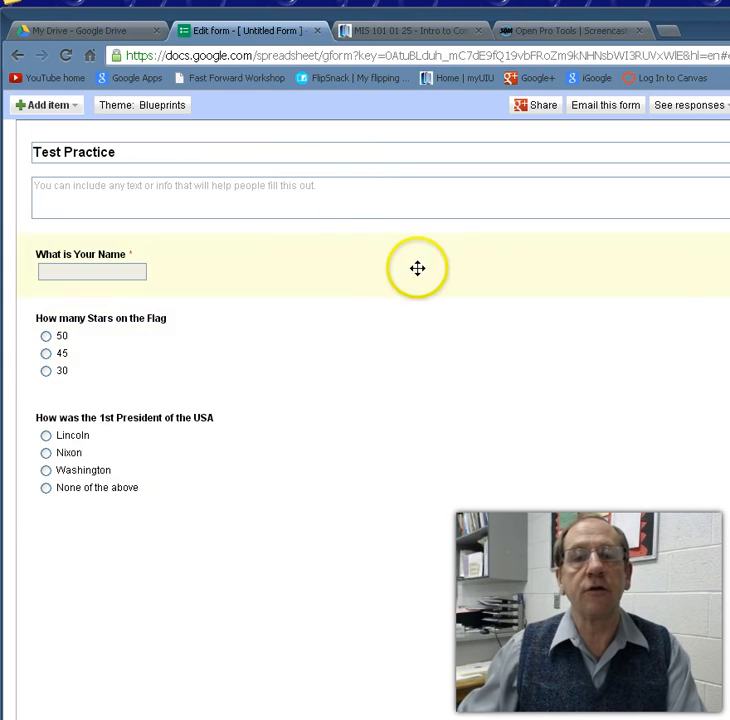
# Step: Go from My Drive to Gmail and open the Test Practice message with the embedded form
pyautogui.click(103, 33)
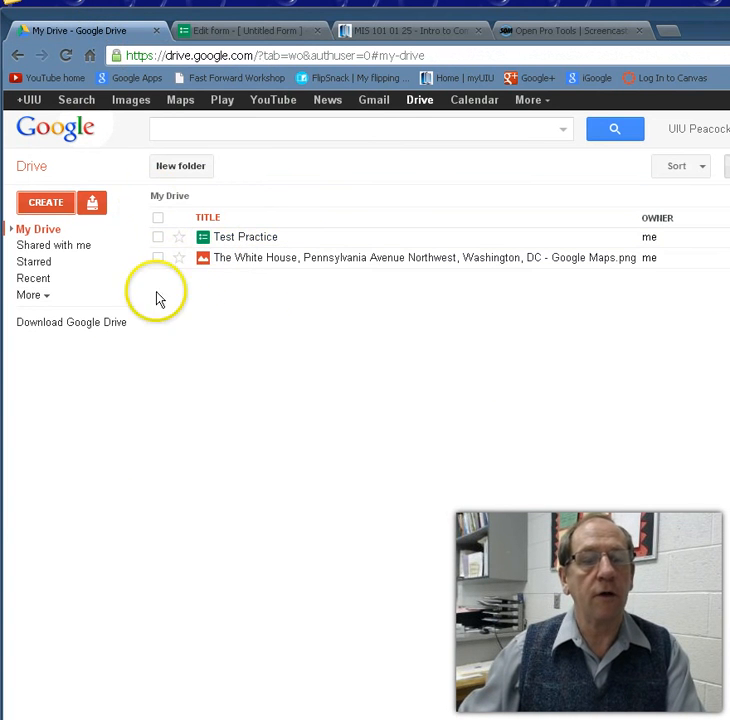
pyautogui.click(376, 103)
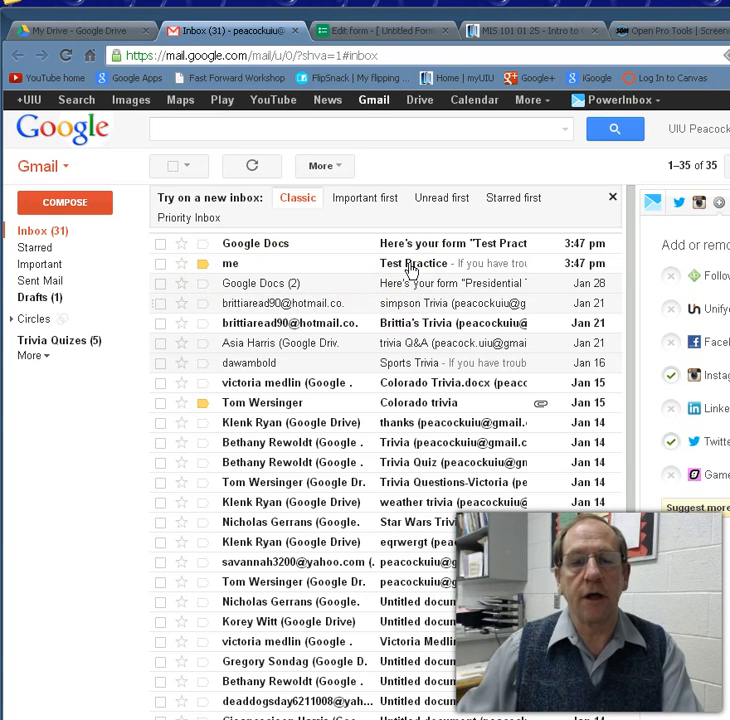
pyautogui.click(410, 268)
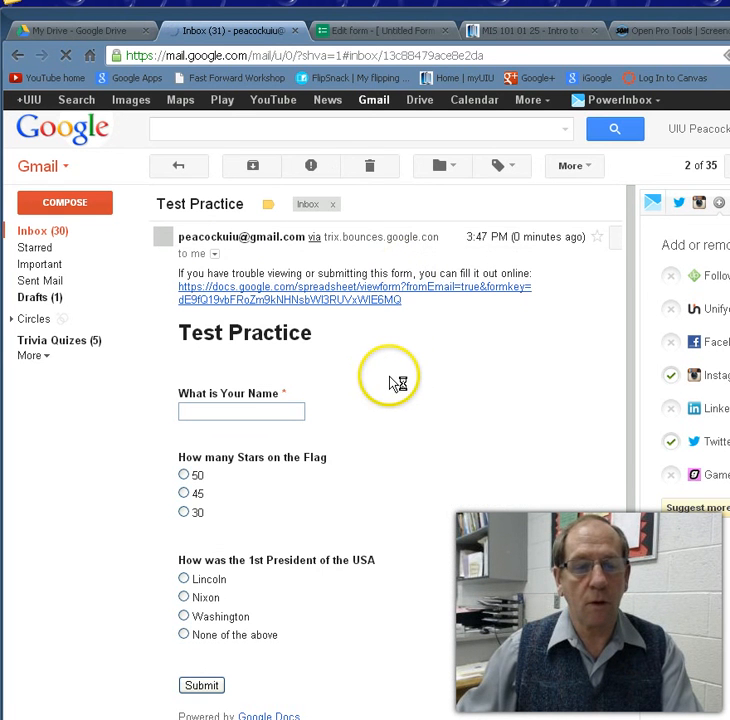
pyautogui.scroll(-1, 404, 380)
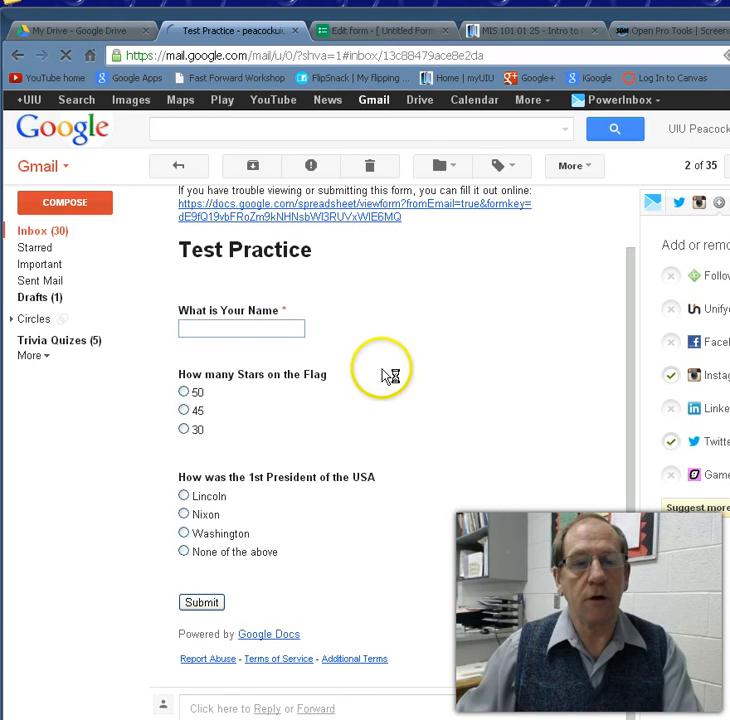
pyautogui.scroll(1, 328, 218)
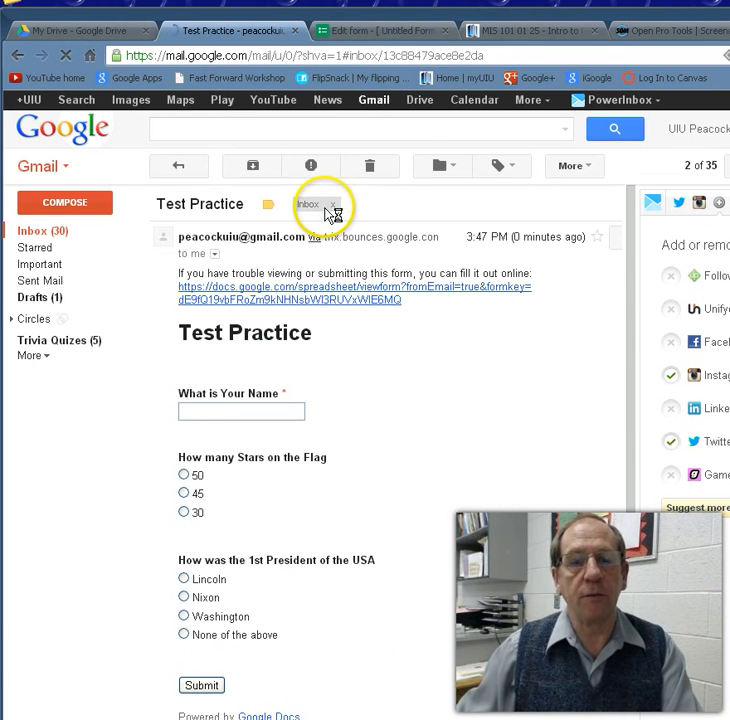
# Step: In the online form, enter a name, choose 45 and Washington, and submit
pyautogui.click(351, 295)
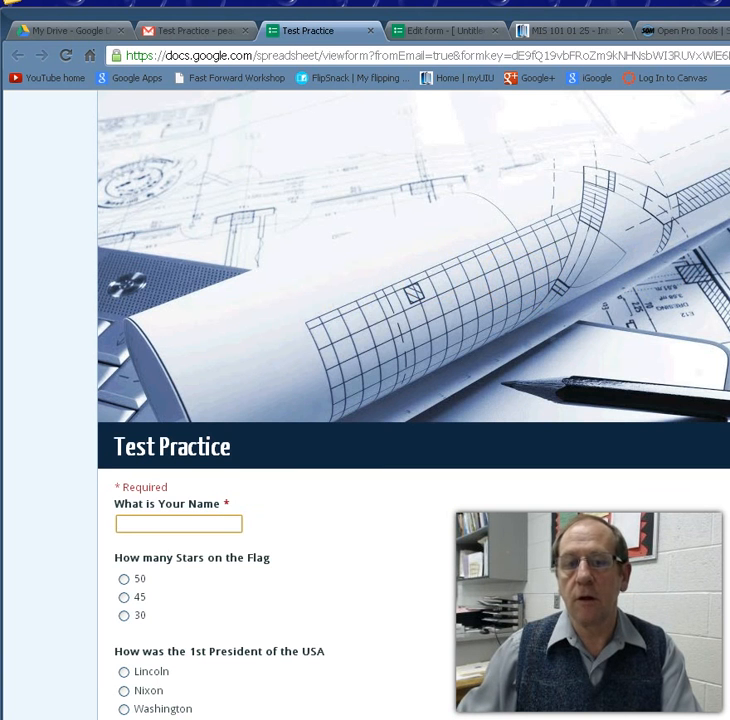
pyautogui.scroll(-1, 413, 400)
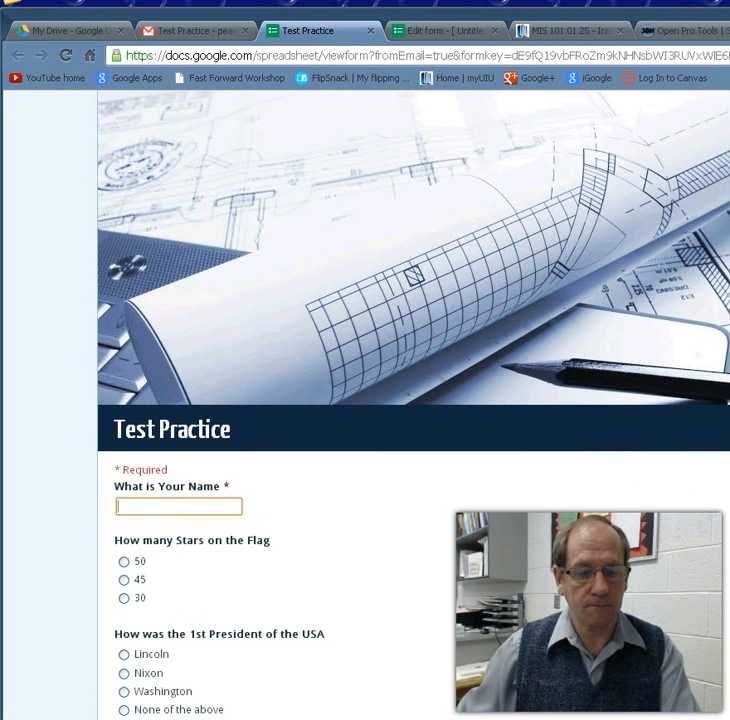
pyautogui.click(130, 506)
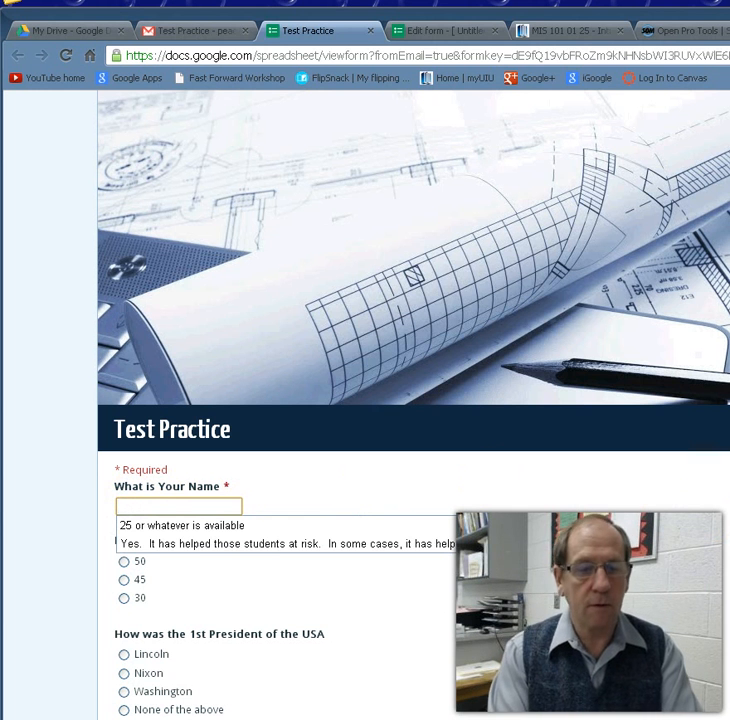
pyautogui.write('DW')
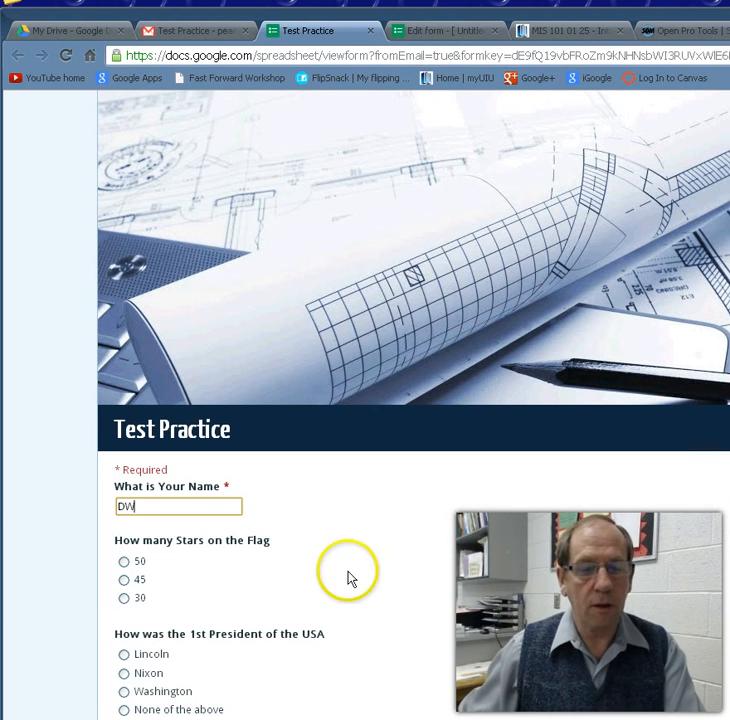
pyautogui.click(124, 580)
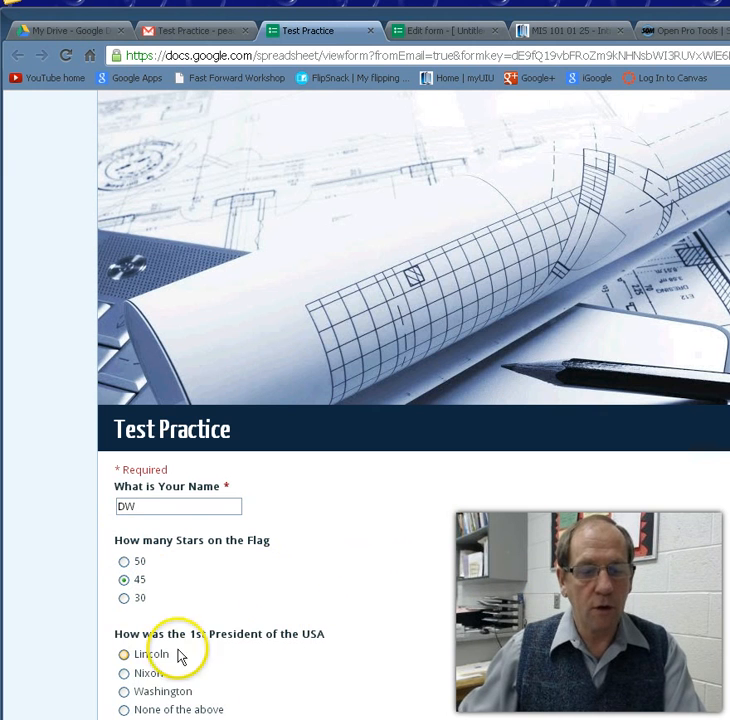
pyautogui.click(124, 691)
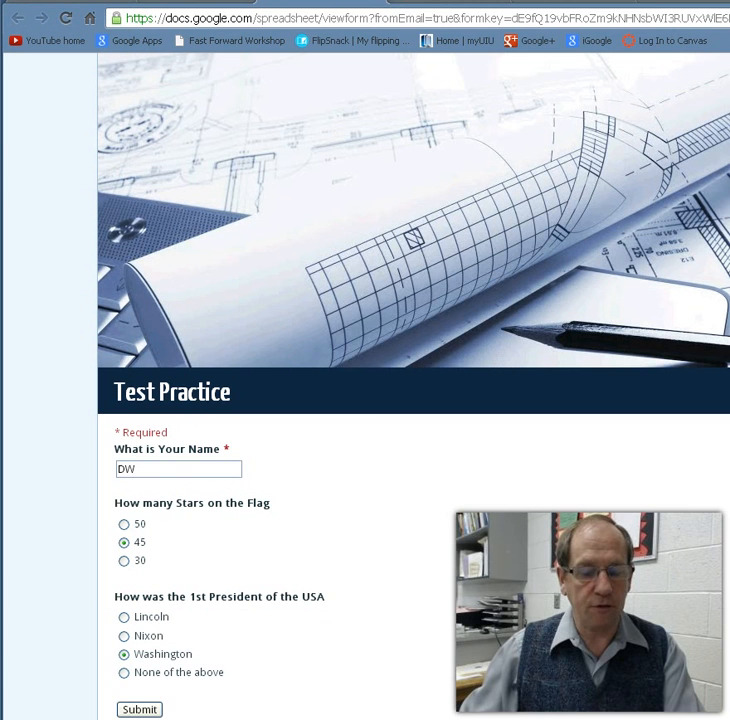
pyautogui.click(138, 709)
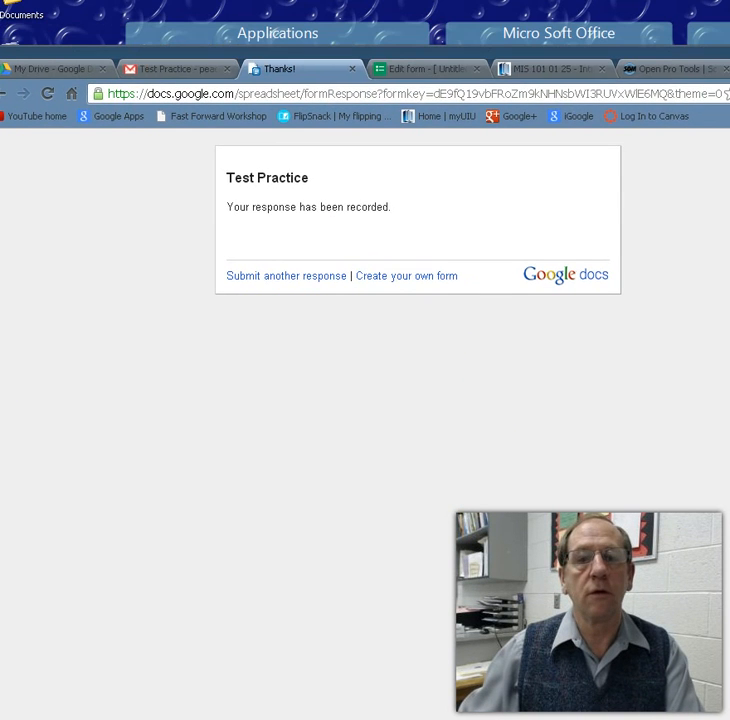
# Step: Close the Thanks! and Gmail tabs and return to the My Drive file list
pyautogui.click(351, 68)
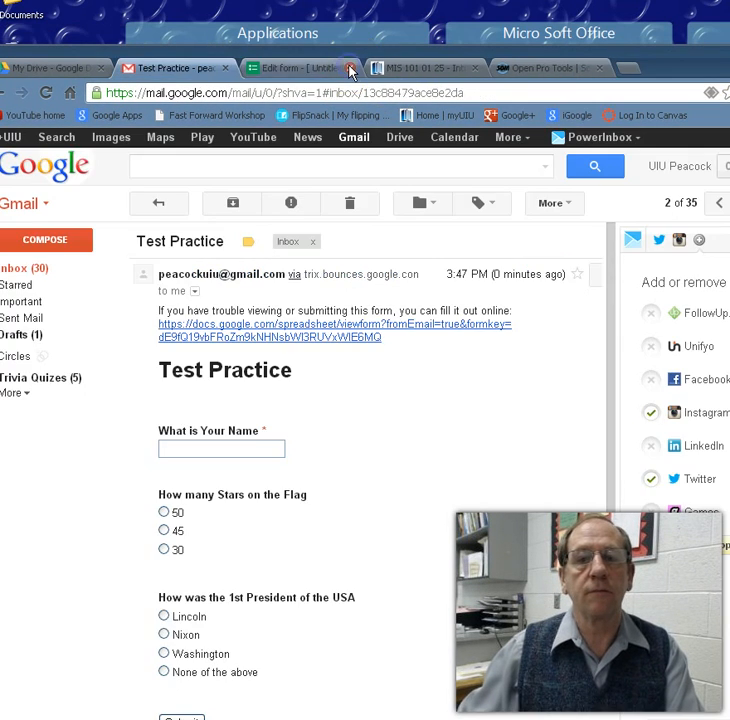
pyautogui.click(225, 68)
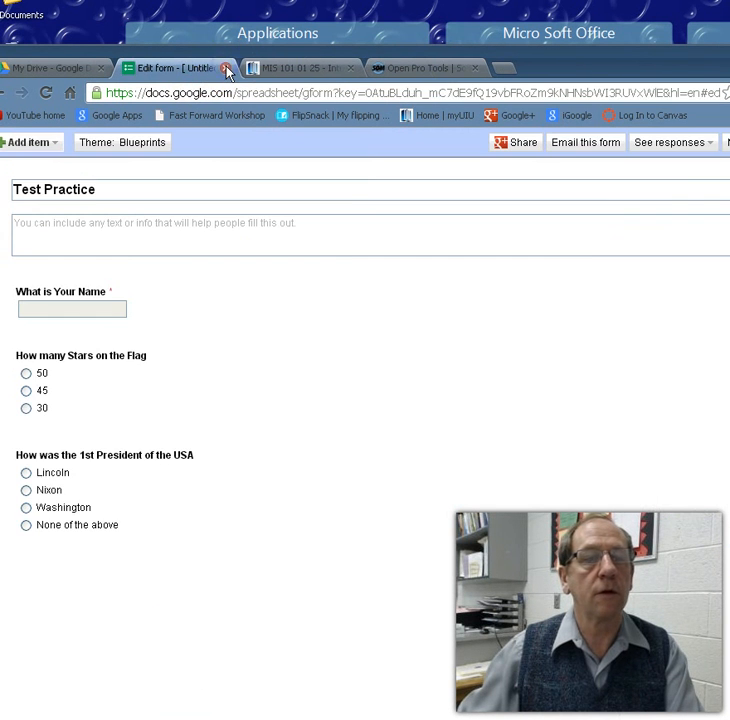
pyautogui.click(67, 72)
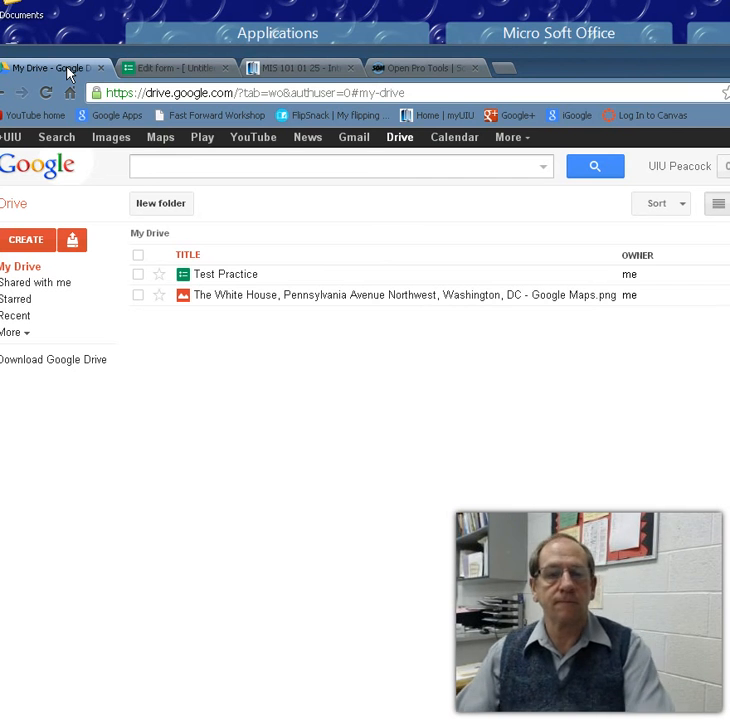
# Step: Open the Test Practice spreadsheet from Drive to view the timestamped row with the name, 45 and Washington
pyautogui.click(224, 277)
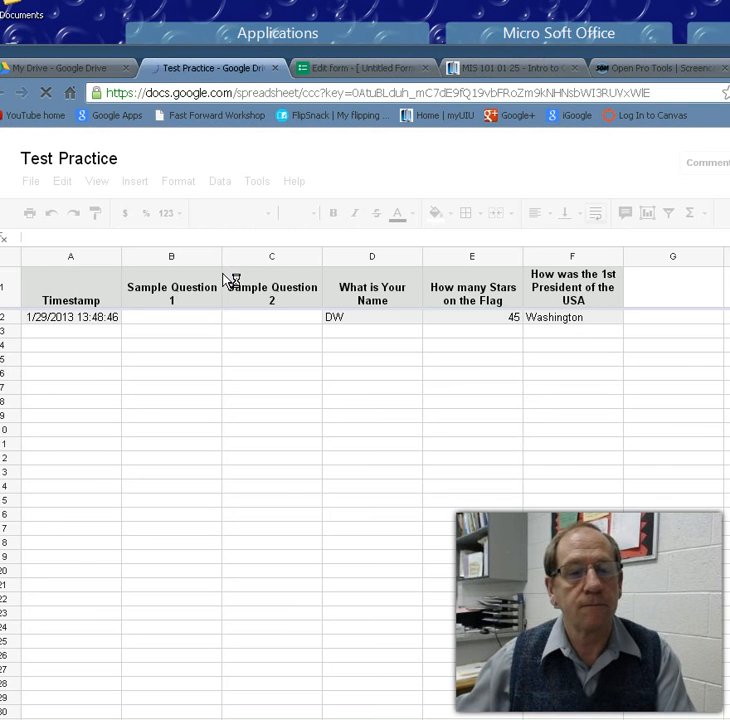